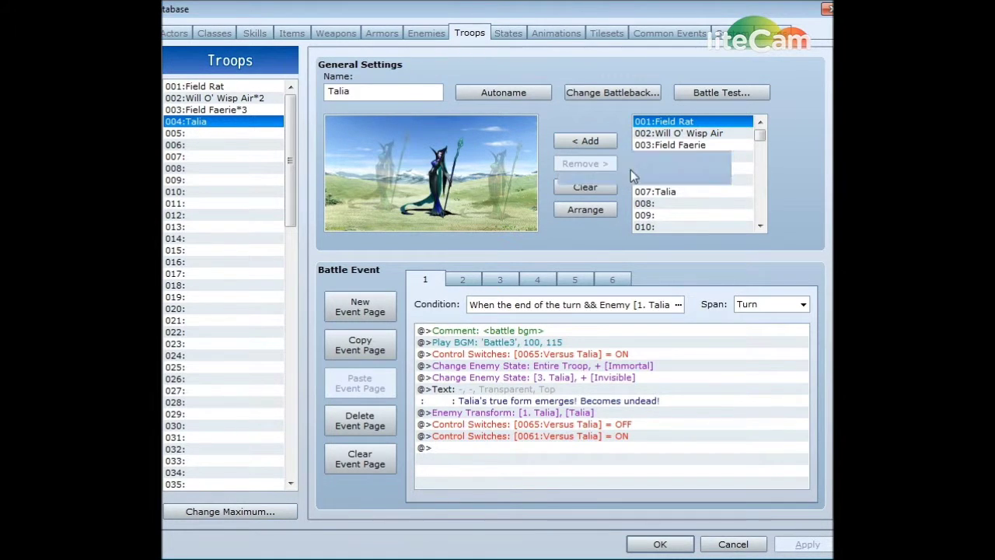
Review the stats, features and action patterns of the four Talia enemy entries, 004 through 007.
{"action": "left_click", "coordinate": [426, 33]}
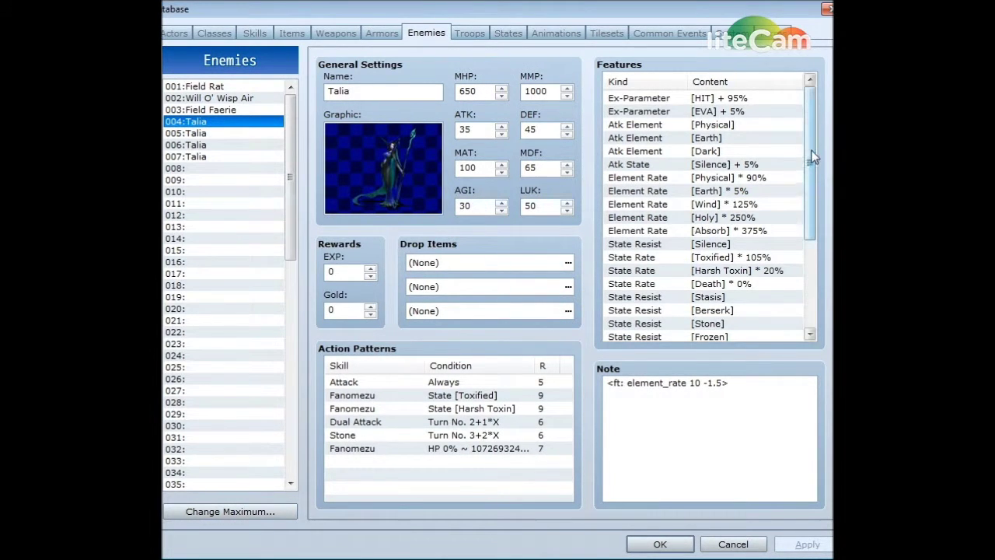
{"action": "left_click_drag", "start_coordinate": [813, 157], "coordinate": [818, 131]}
{"action": "left_click", "coordinate": [215, 134]}
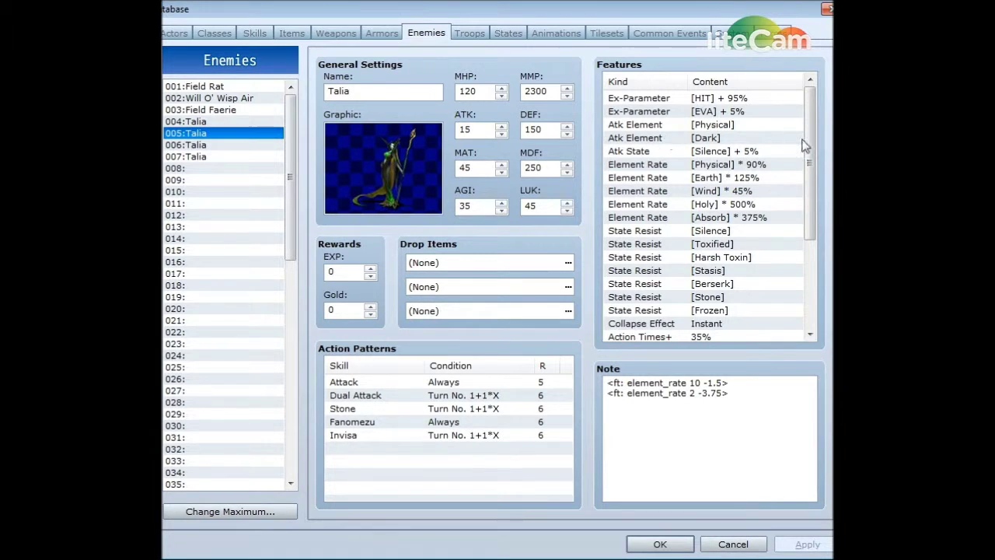
{"action": "mouse_move", "coordinate": [807, 146]}
{"action": "left_mouse_down"}
{"action": "mouse_move", "coordinate": [807, 249]}
{"action": "mouse_move", "coordinate": [813, 133]}
{"action": "left_mouse_up"}
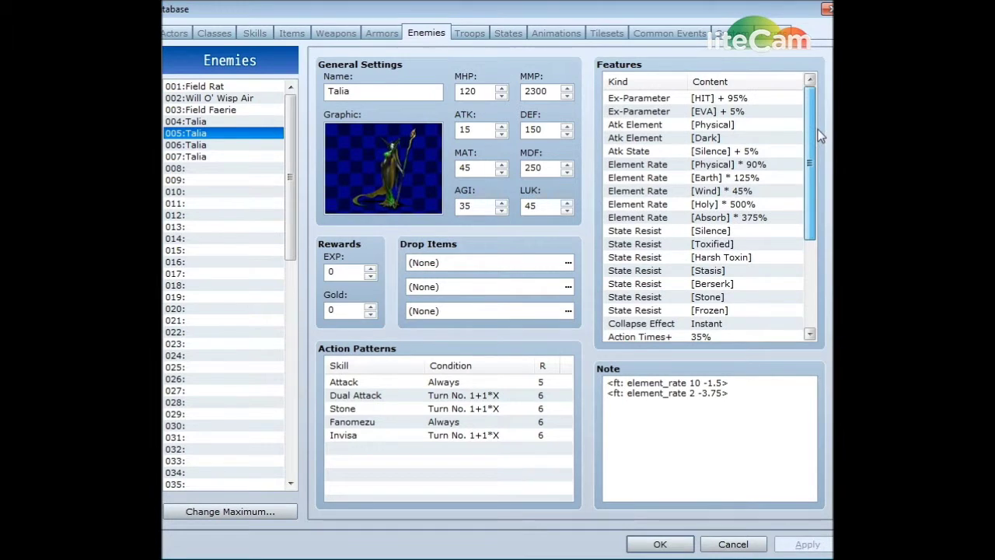
{"action": "left_click", "coordinate": [206, 148]}
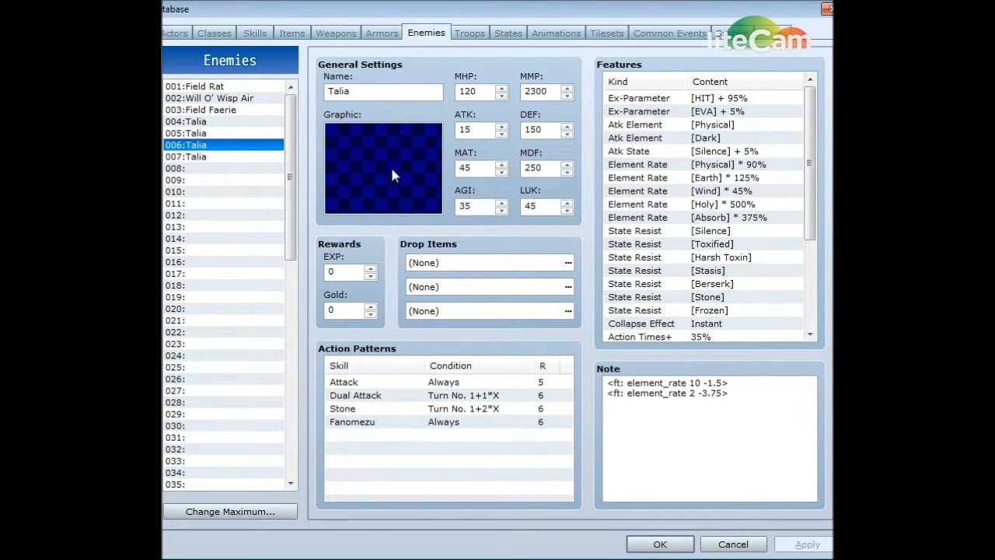
{"action": "mouse_move", "coordinate": [809, 129]}
{"action": "left_mouse_down"}
{"action": "mouse_move", "coordinate": [822, 230]}
{"action": "mouse_move", "coordinate": [818, 125]}
{"action": "left_mouse_up"}
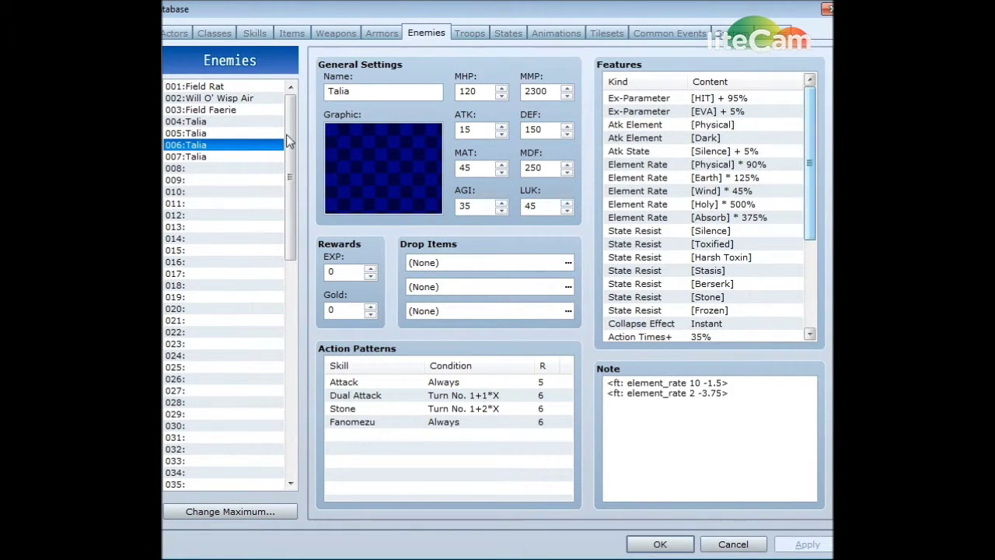
{"action": "left_click", "coordinate": [217, 159]}
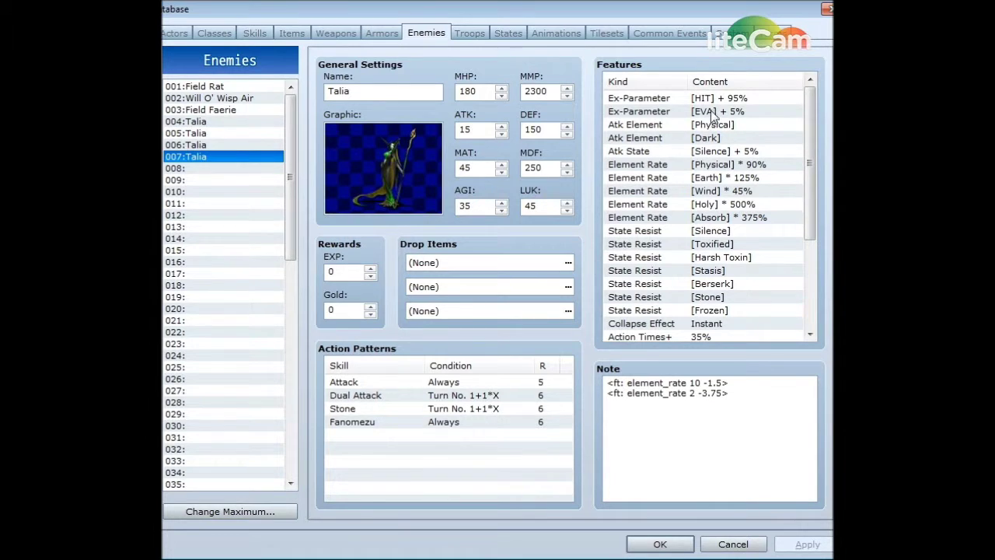
{"action": "mouse_move", "coordinate": [808, 122]}
{"action": "left_mouse_down"}
{"action": "mouse_move", "coordinate": [818, 224]}
{"action": "mouse_move", "coordinate": [818, 108]}
{"action": "left_mouse_up"}
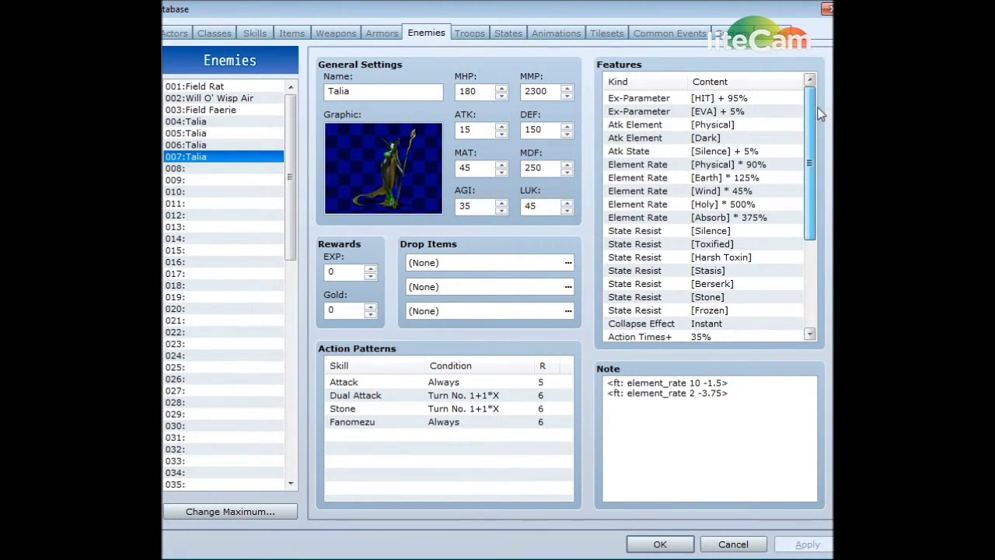
Compare the action patterns of Talia enemy entries 005, 007 and 004.
{"action": "left_click", "coordinate": [228, 138]}
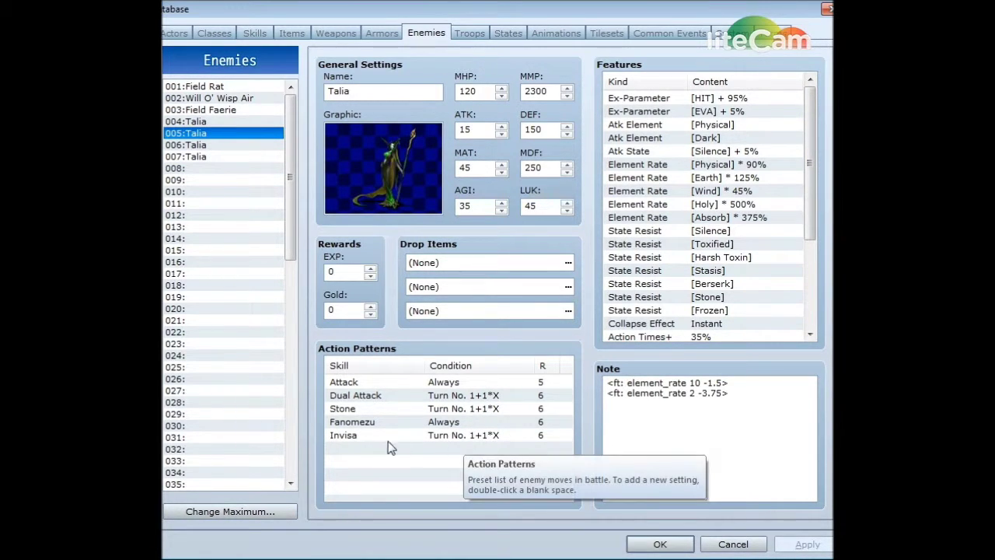
{"action": "left_click", "coordinate": [216, 157]}
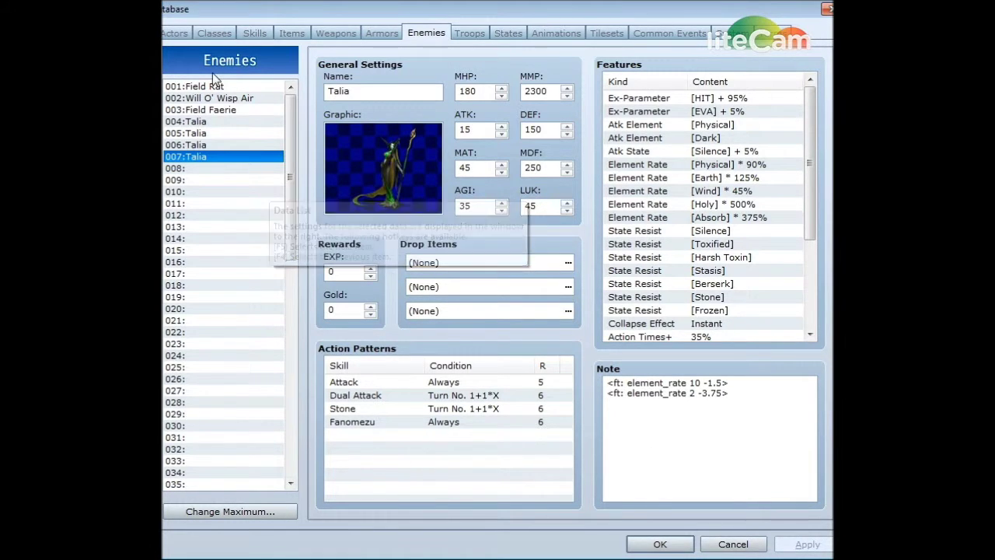
{"action": "left_click", "coordinate": [212, 123]}
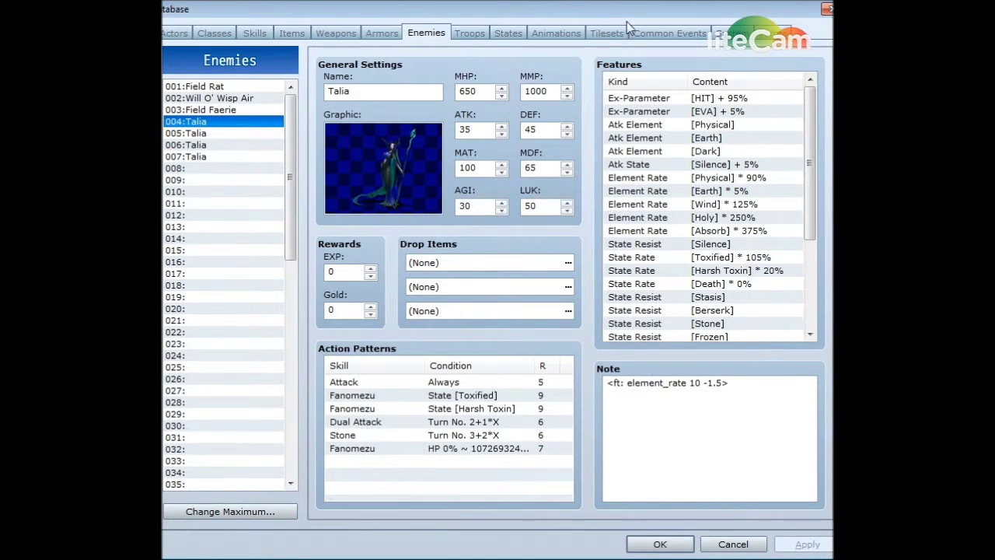
Examine the trigger conditions and commands of battle event pages 1 and 2 in the Talia troop.
{"action": "left_click", "coordinate": [462, 39]}
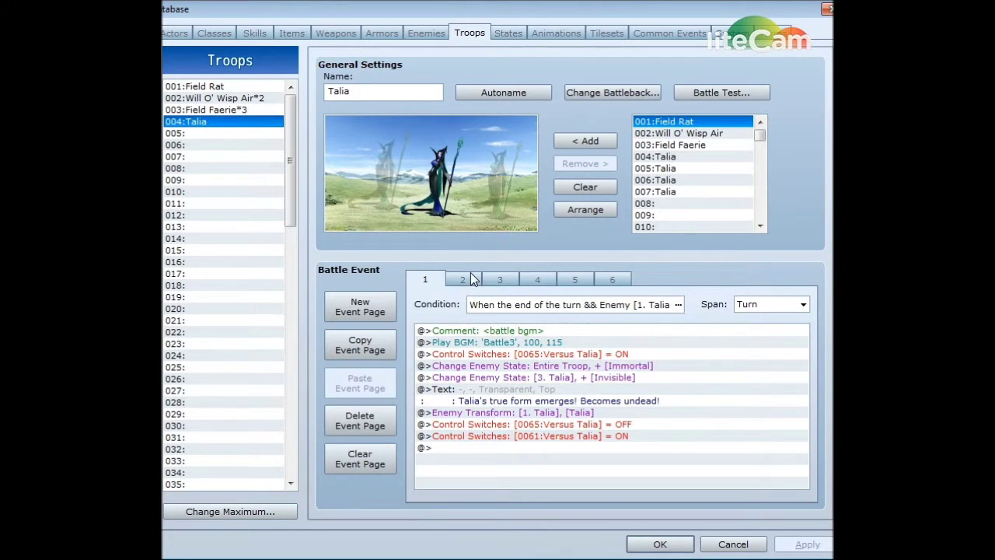
{"action": "left_click", "coordinate": [677, 306]}
{"action": "left_click_drag", "start_coordinate": [650, 288], "coordinate": [596, 265]}
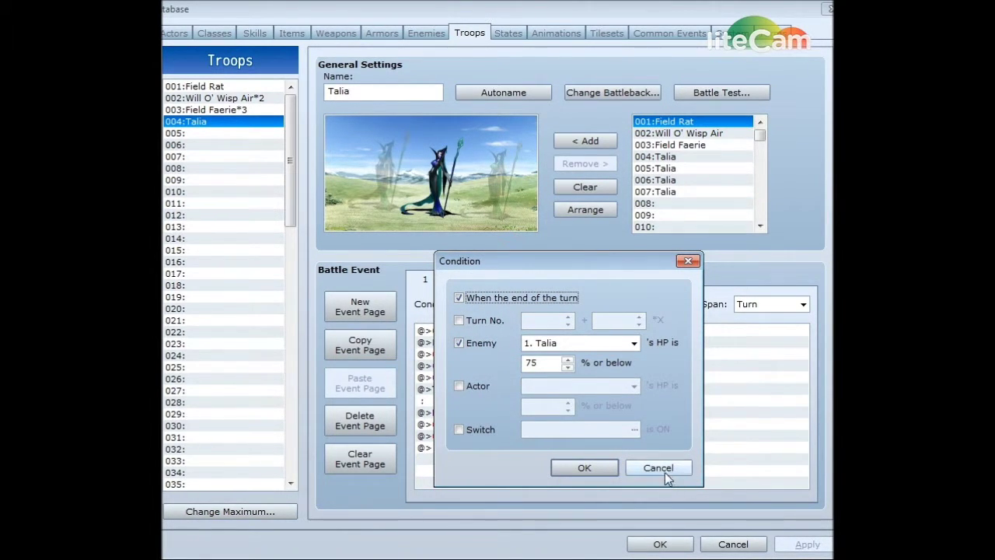
{"action": "left_click", "coordinate": [585, 467]}
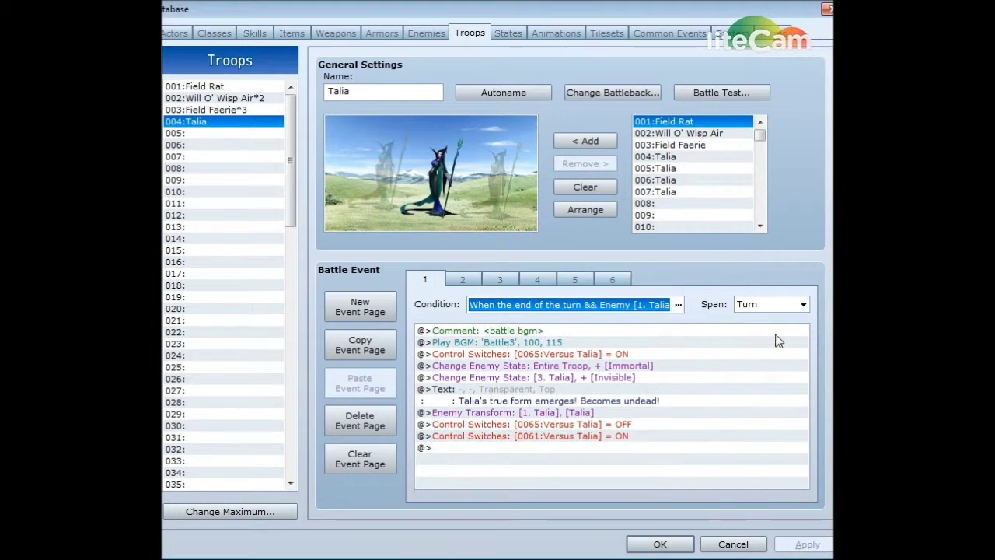
{"action": "left_click", "coordinate": [465, 280]}
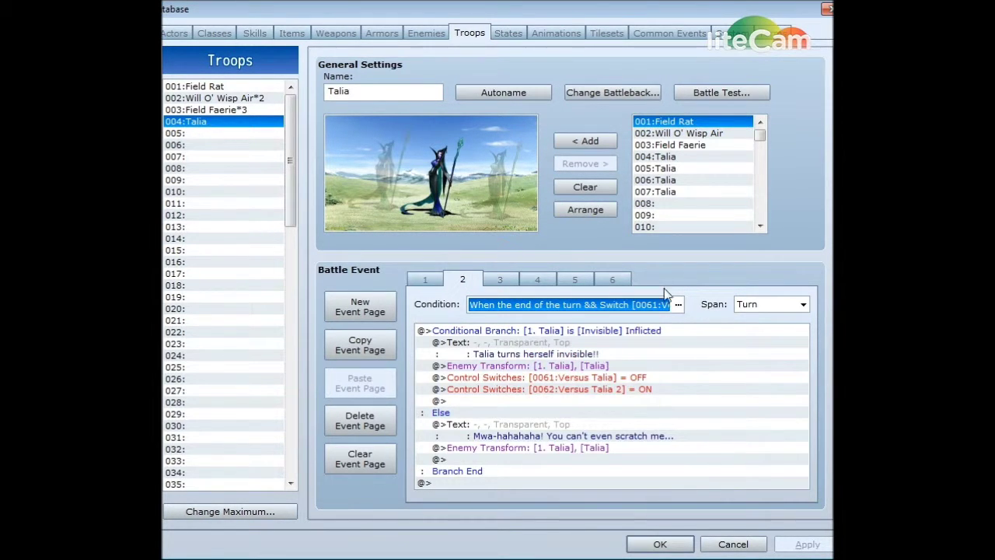
{"action": "left_click", "coordinate": [680, 303]}
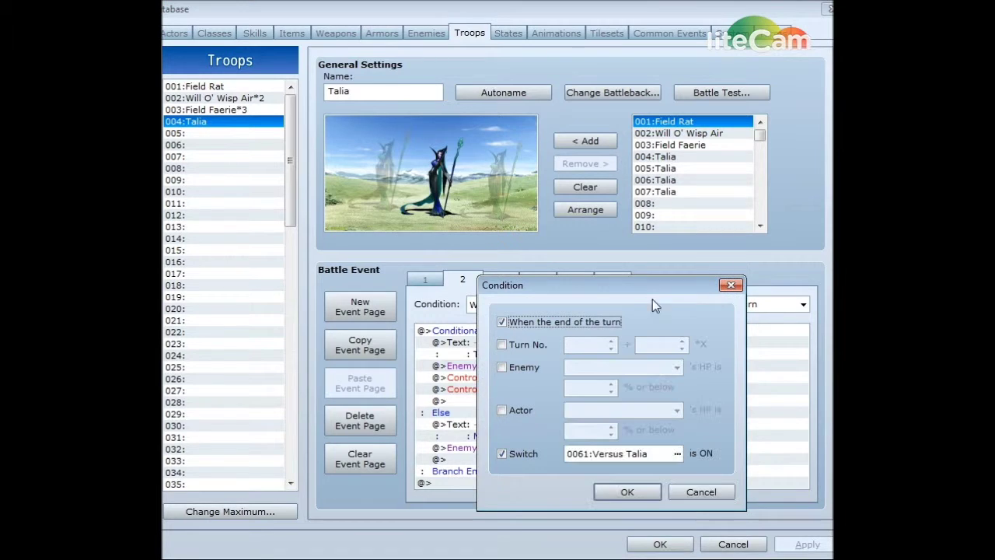
{"action": "left_click_drag", "start_coordinate": [652, 288], "coordinate": [520, 257]}
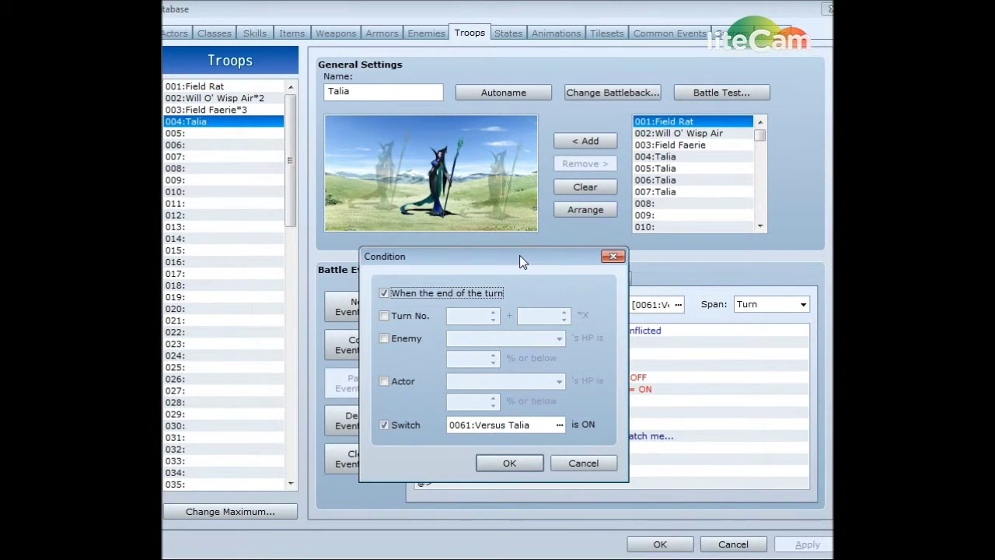
{"action": "left_click", "coordinate": [518, 466]}
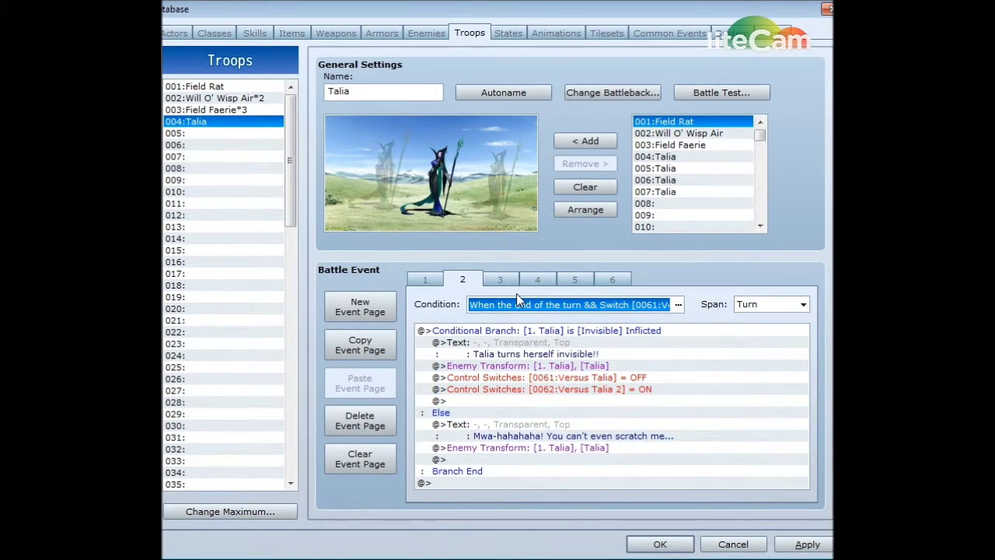
Examine the trigger conditions and commands of the Talia troop's battle event pages 3 and 4.
{"action": "left_click", "coordinate": [502, 279]}
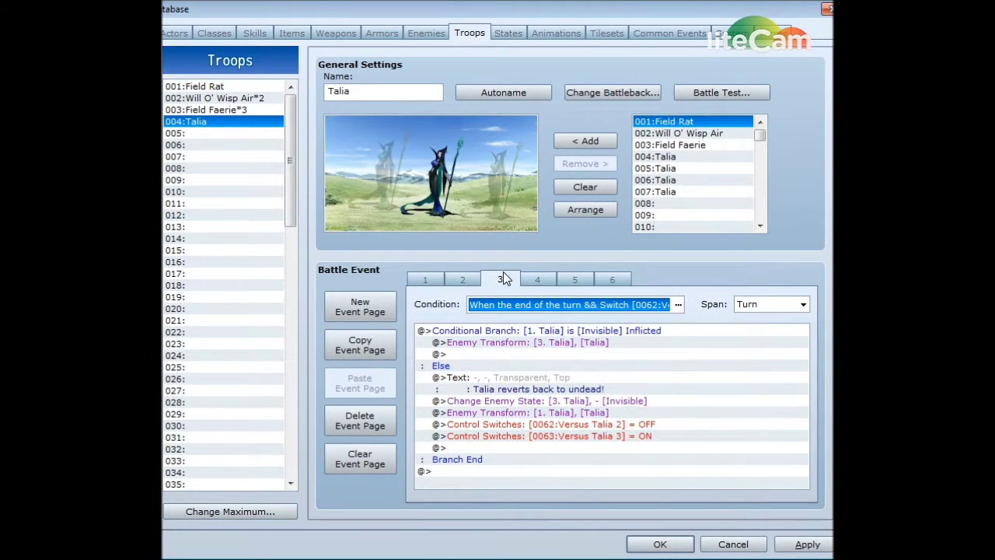
{"action": "left_click", "coordinate": [676, 308]}
{"action": "left_click_drag", "start_coordinate": [617, 290], "coordinate": [464, 265]}
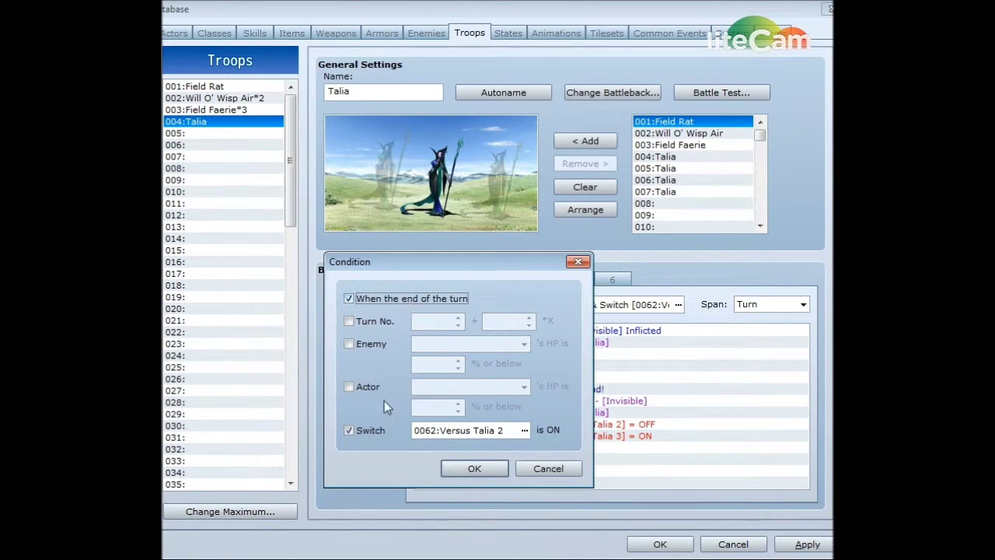
{"action": "left_click", "coordinate": [475, 470]}
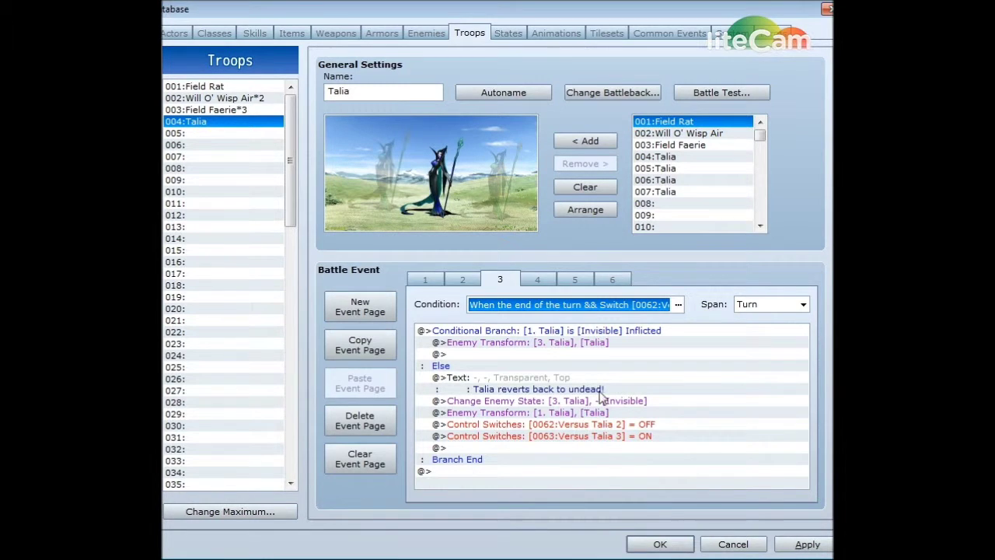
{"action": "left_click", "coordinate": [540, 281]}
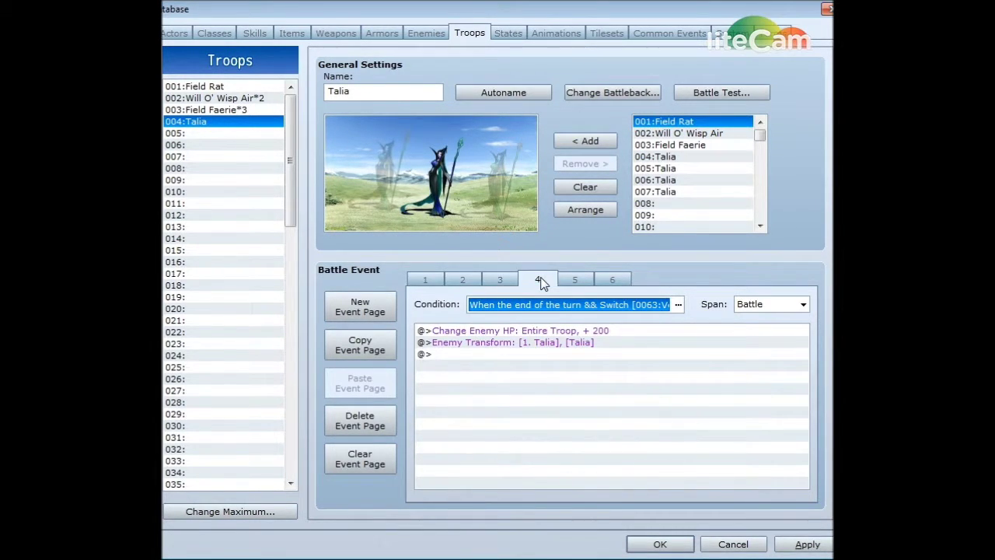
{"action": "left_click", "coordinate": [678, 306]}
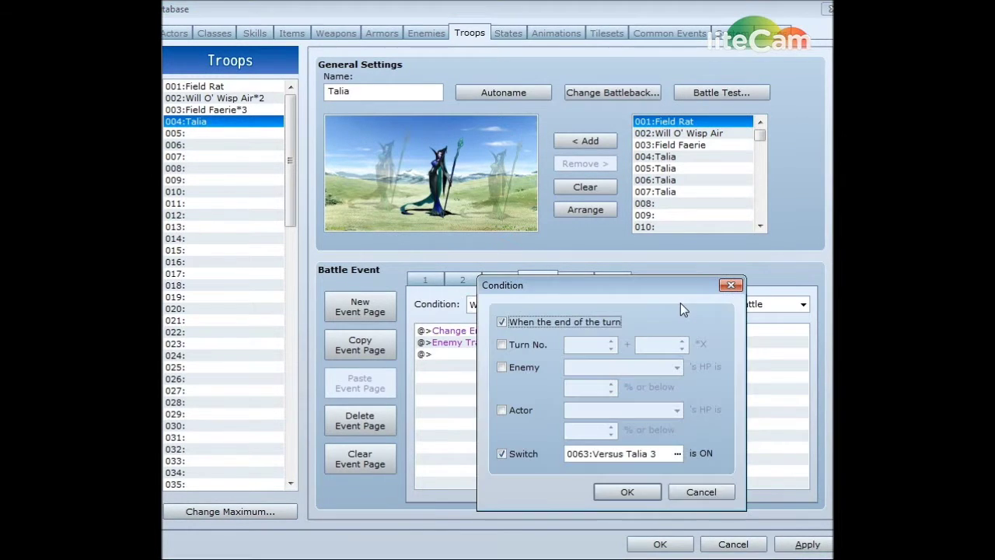
{"action": "left_click_drag", "start_coordinate": [623, 291], "coordinate": [462, 285]}
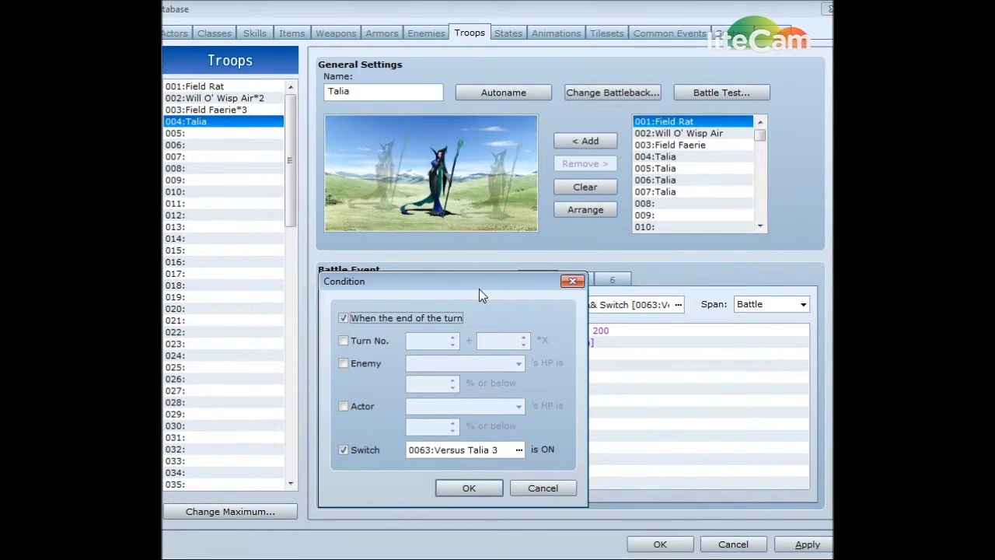
{"action": "left_click", "coordinate": [475, 492]}
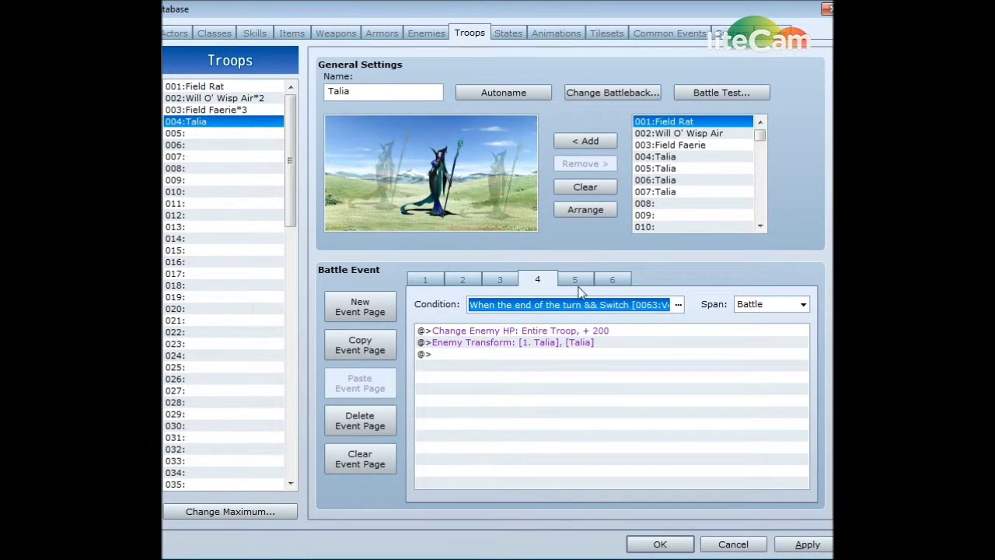
Inspect the trigger conditions and commands on battle event pages 5 and 6 of the Talia troop.
{"action": "left_click", "coordinate": [577, 282]}
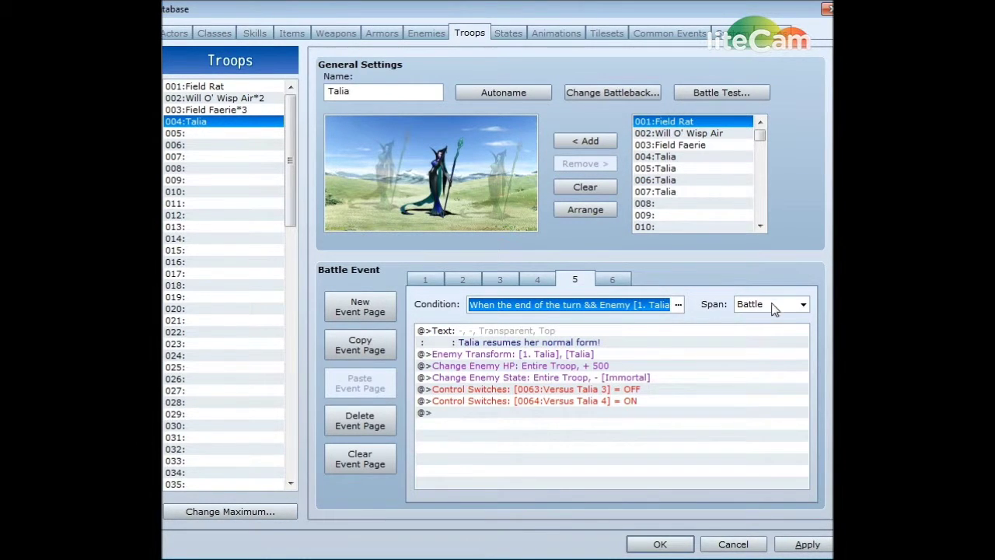
{"action": "left_click", "coordinate": [679, 304]}
{"action": "left_click_drag", "start_coordinate": [614, 294], "coordinate": [430, 282]}
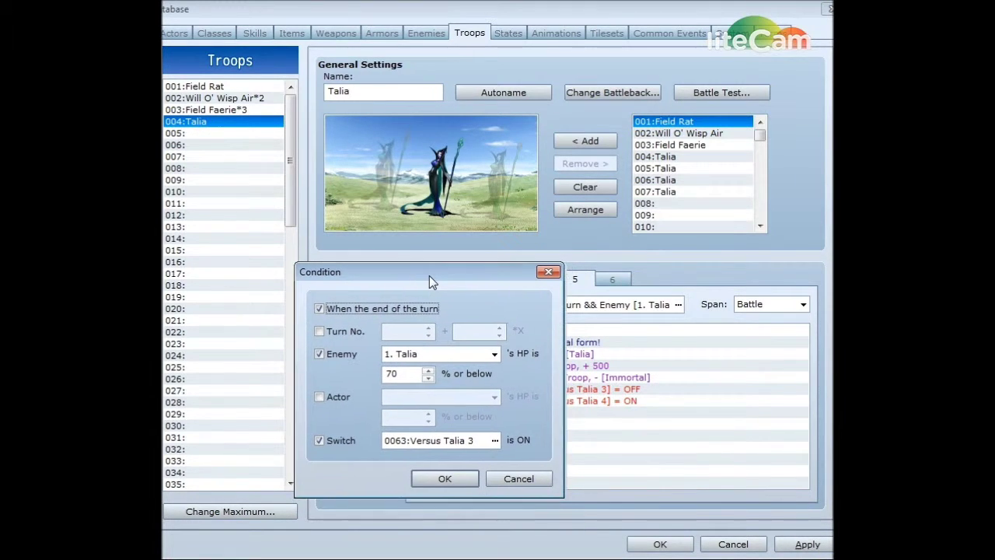
{"action": "left_click", "coordinate": [443, 480]}
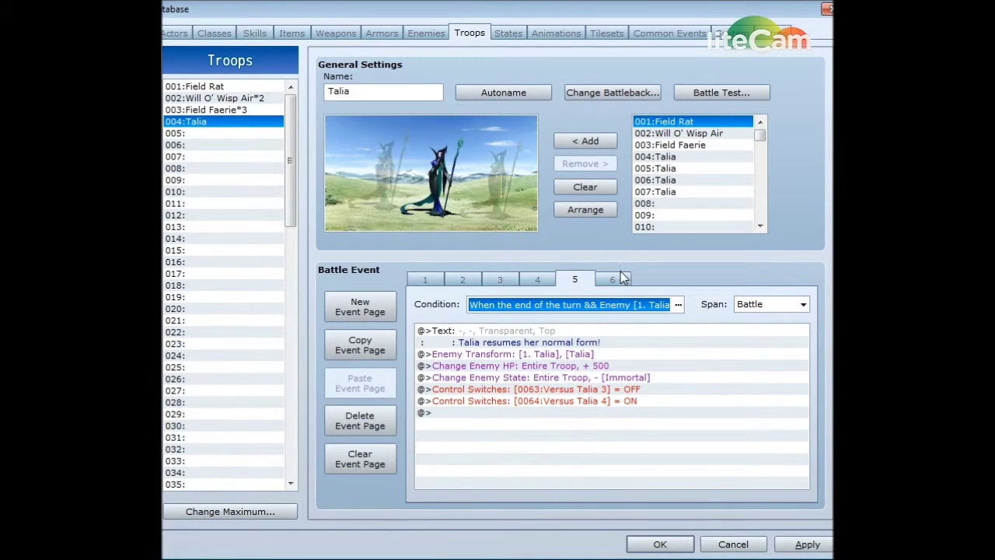
{"action": "left_click", "coordinate": [621, 274]}
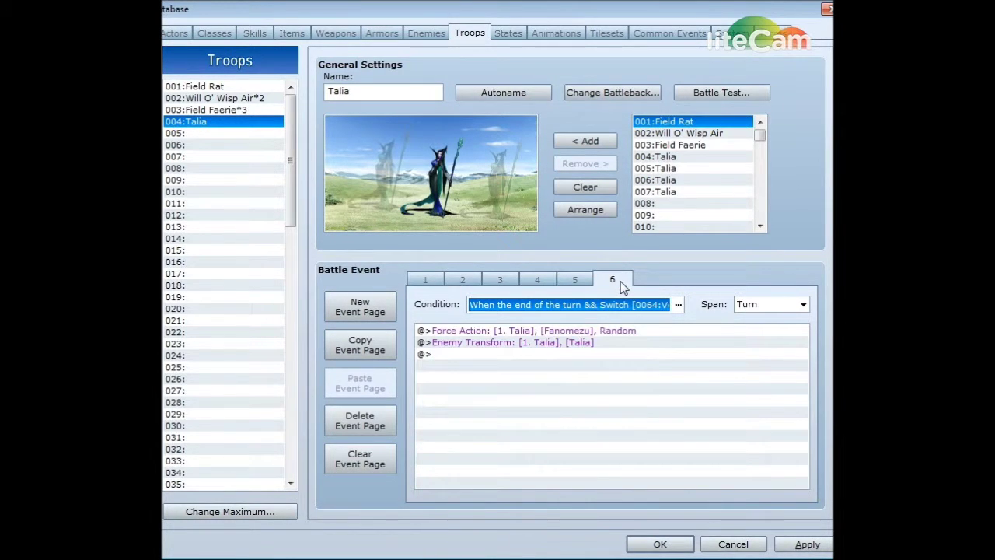
{"action": "left_click", "coordinate": [677, 304]}
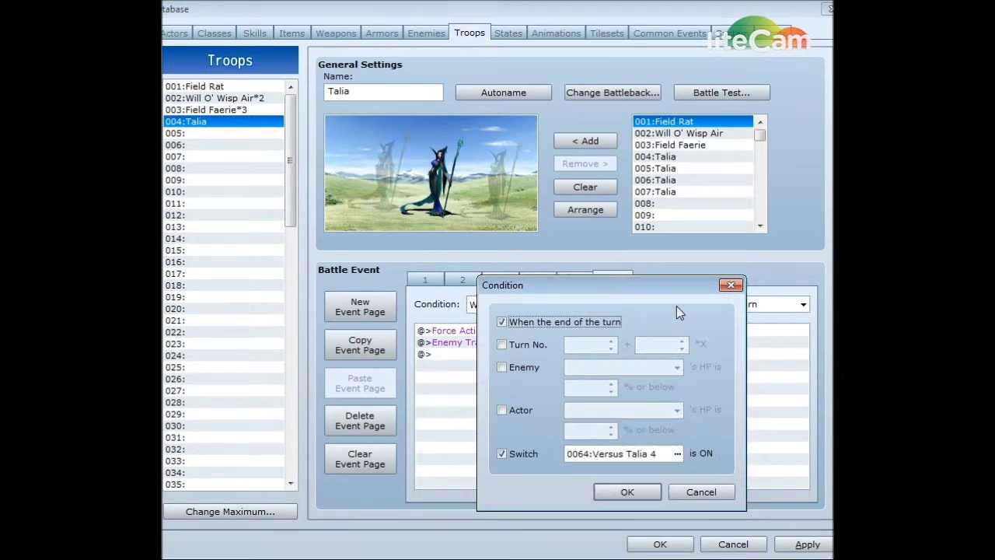
{"action": "left_click_drag", "start_coordinate": [615, 291], "coordinate": [418, 288]}
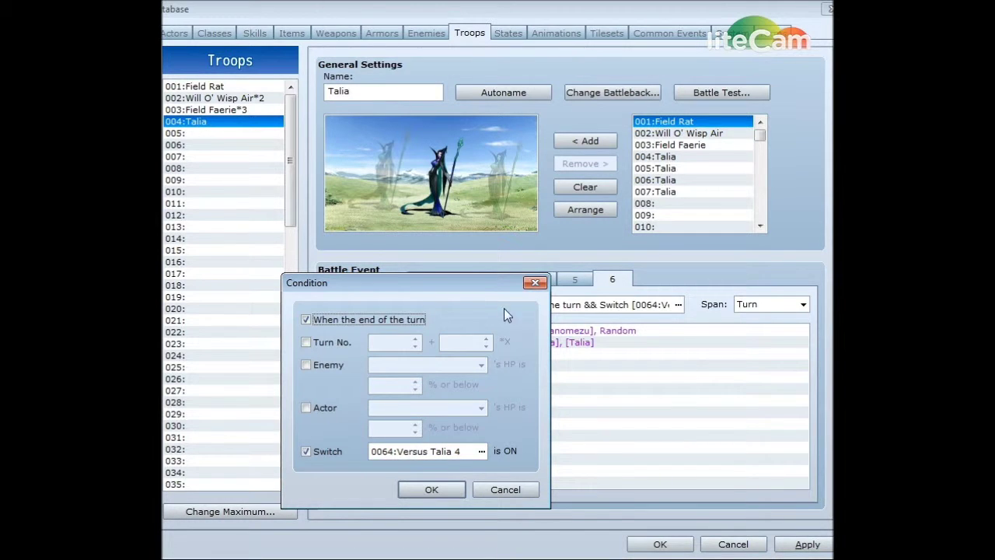
{"action": "left_click", "coordinate": [429, 490]}
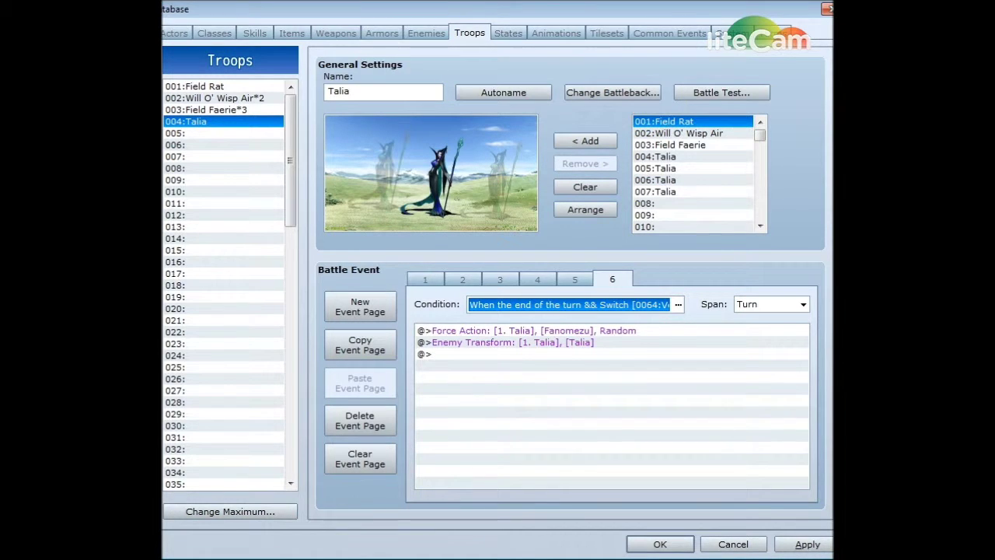
Open the battle test setup for the Talia troop and compare the actors in the first two party slots.
{"action": "left_click", "coordinate": [736, 93]}
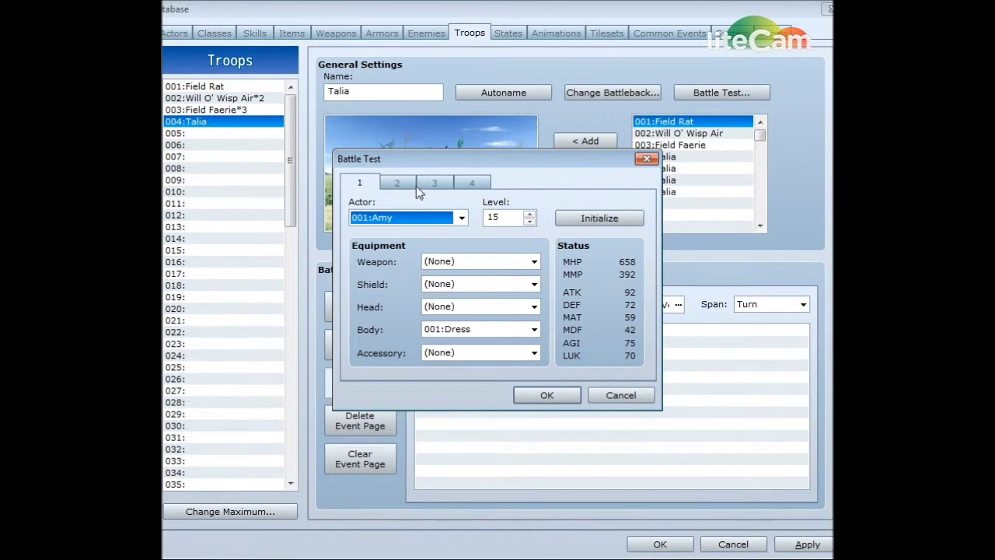
{"action": "left_click", "coordinate": [397, 185]}
{"action": "left_click", "coordinate": [364, 184]}
{"action": "left_click", "coordinate": [395, 184]}
{"action": "left_click", "coordinate": [364, 187]}
{"action": "left_click", "coordinate": [386, 188]}
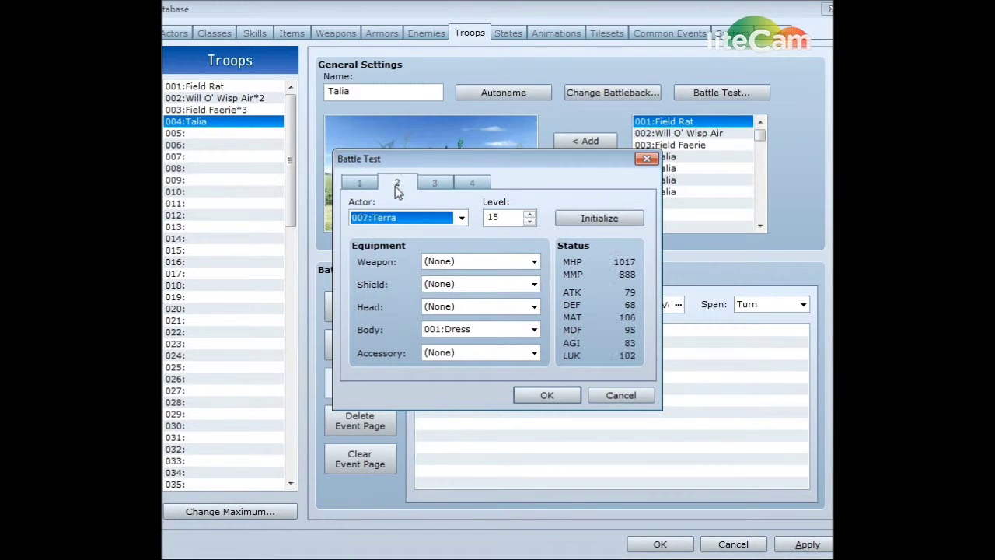
{"action": "left_click", "coordinate": [360, 185]}
{"action": "left_click", "coordinate": [396, 185]}
{"action": "left_click", "coordinate": [361, 185]}
{"action": "left_click", "coordinate": [393, 184]}
{"action": "left_click", "coordinate": [364, 186]}
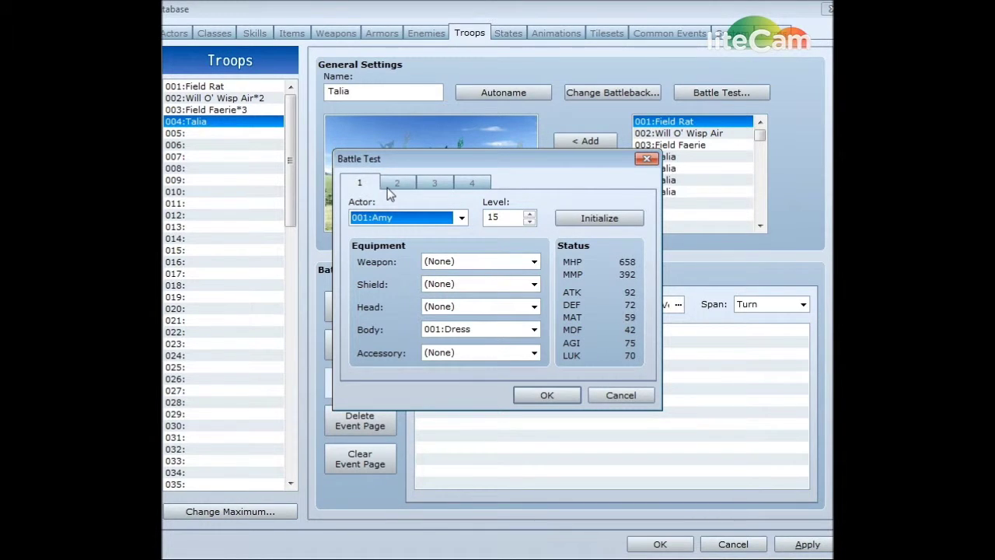
{"action": "left_click", "coordinate": [391, 191]}
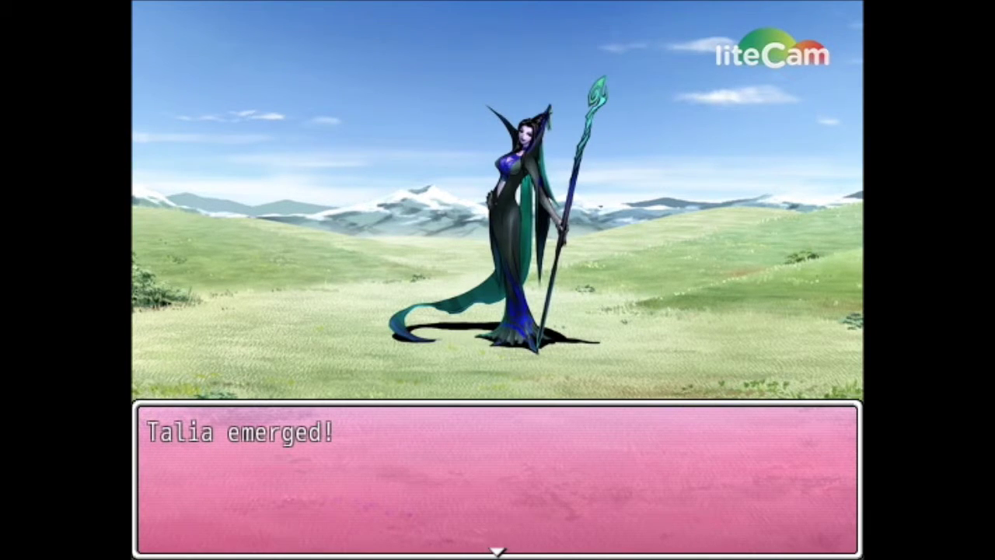
Begin the battle and play the first turn with Amy and Terra both attacking Talia.
{"action": "key", "text": "Return"}
{"action": "key", "text": "Down"}
{"action": "key", "text": "Up"}
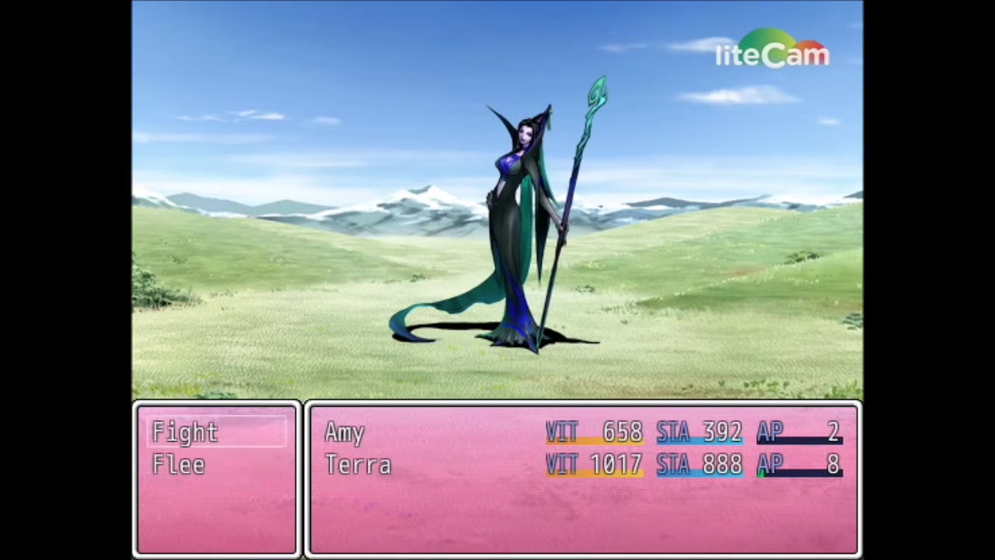
{"action": "key", "text": "Return"}
{"action": "key", "text": "Return"}
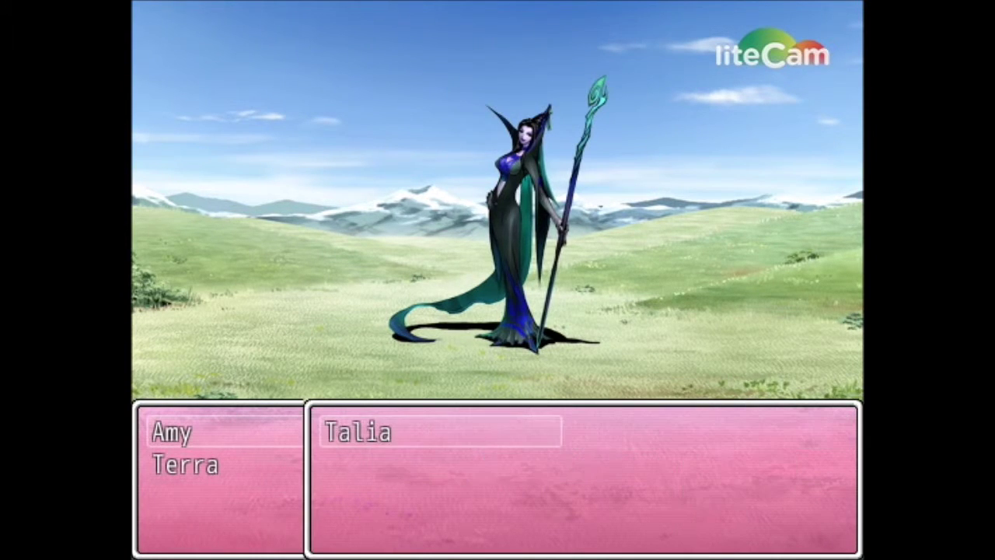
{"action": "key", "text": "Return"}
{"action": "key", "text": "Return"}
{"action": "key", "text": "Return"}
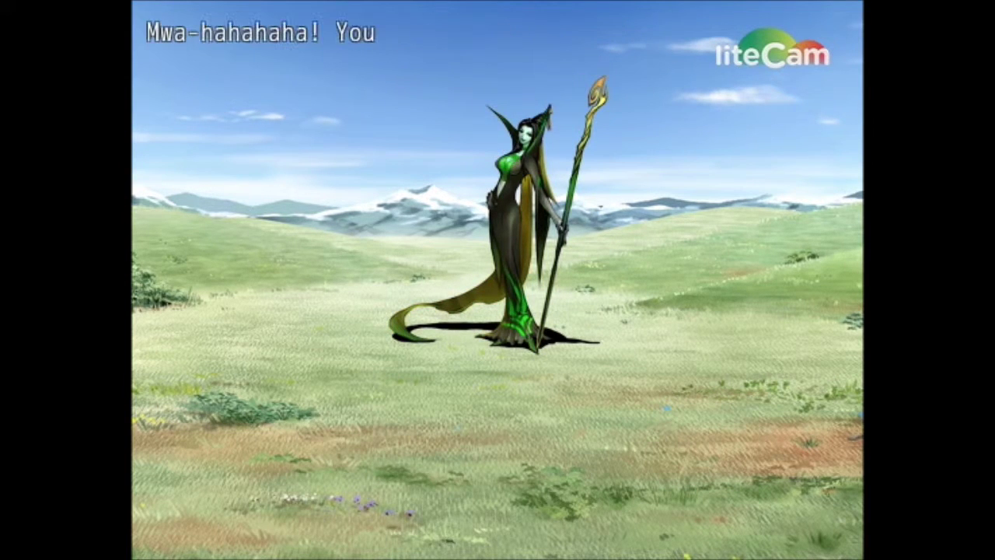
Advance past Talia's transformation speech and fight another turn with attacks on Talia.
{"action": "key", "text": "Return"}
{"action": "key", "text": "Return"}
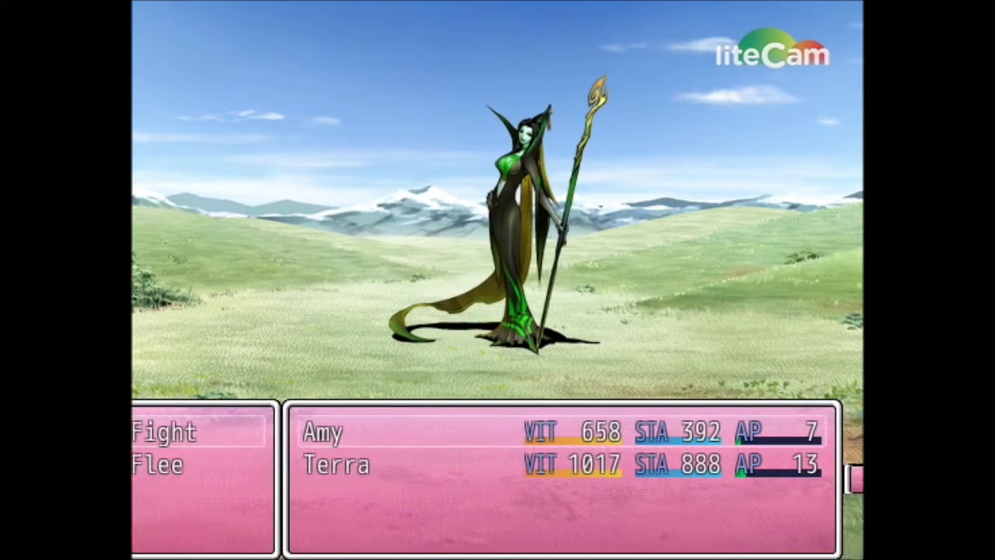
{"action": "key", "text": "Return"}
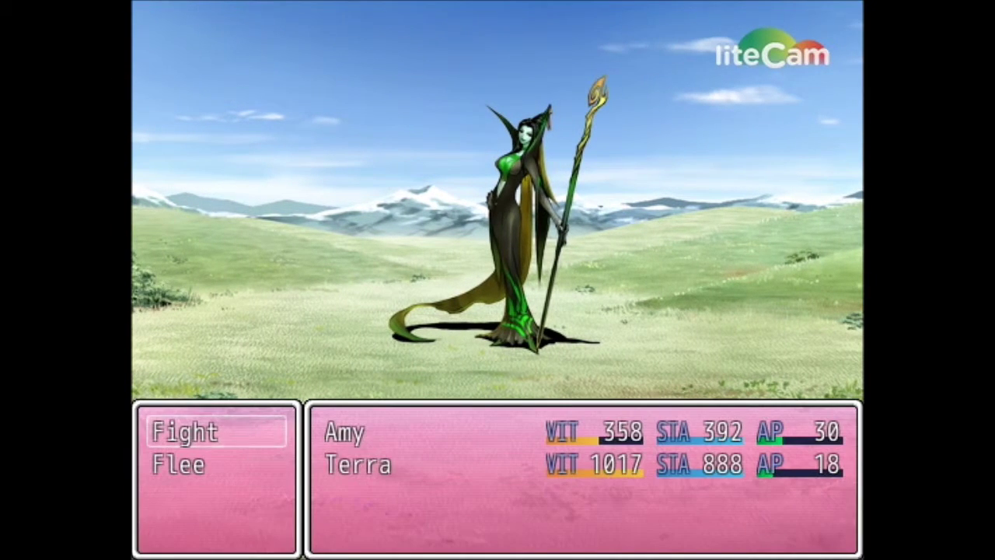
Begin the third turn and look through Amy's usable battle items without using one.
{"action": "key", "text": "Return"}
{"action": "key", "text": "Down"}
{"action": "key", "text": "Down"}
{"action": "key", "text": "Return"}
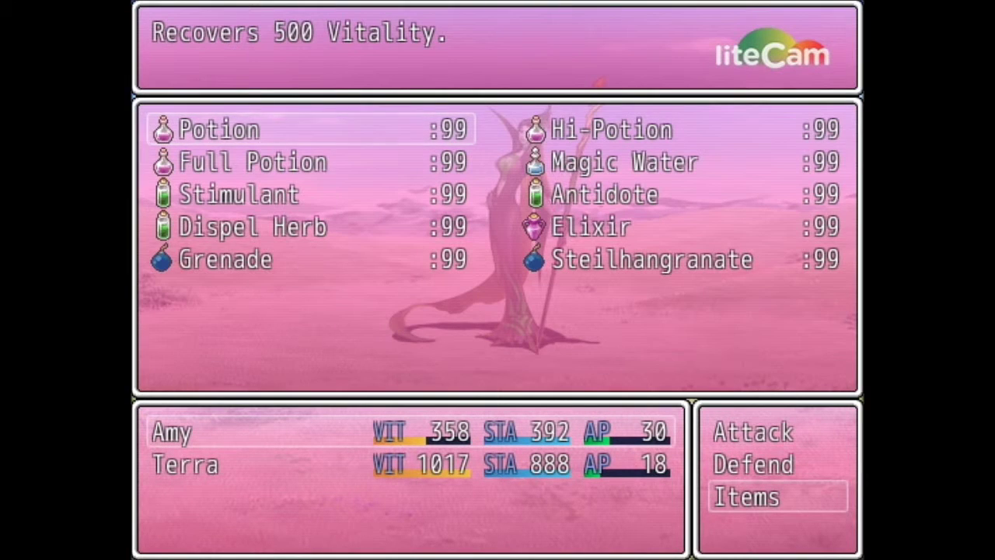
{"action": "key", "text": "Escape"}
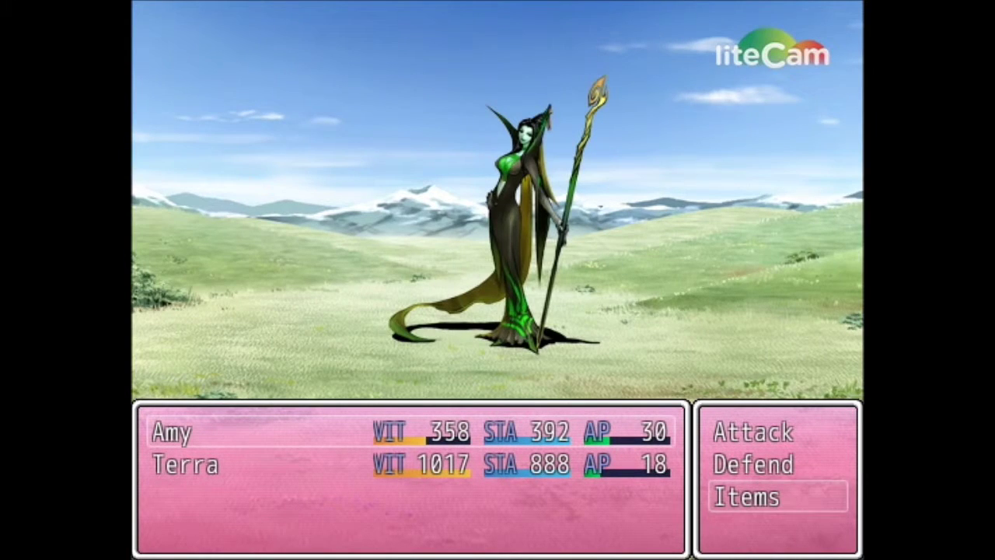
Have Amy attack Talia and Terra use a Potion on Amy for this turn.
{"action": "key", "text": "Up"}
{"action": "key", "text": "Up"}
{"action": "key", "text": "Return"}
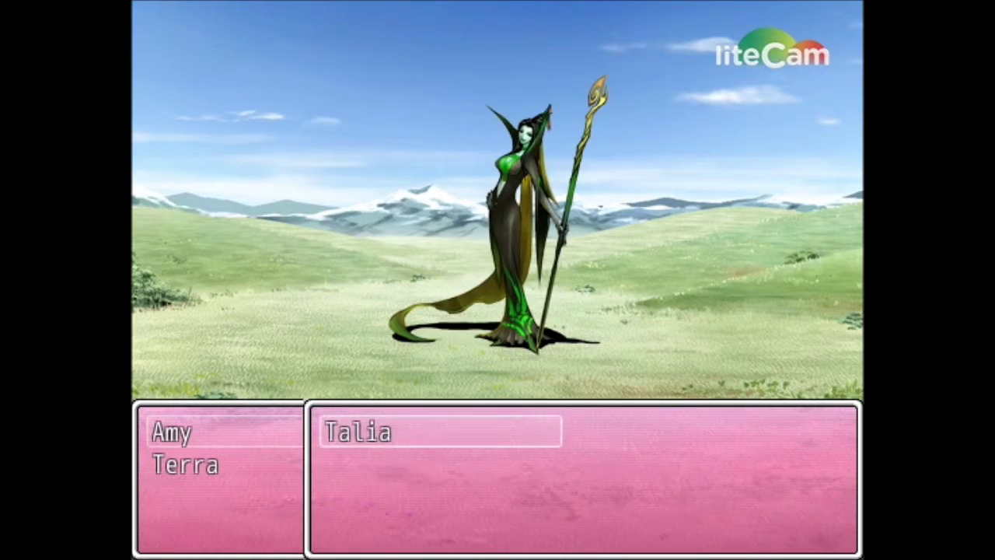
{"action": "key", "text": "Return"}
{"action": "key", "text": "Down"}
{"action": "key", "text": "Down"}
{"action": "key", "text": "Return"}
{"action": "key", "text": "Return"}
{"action": "key", "text": "Return"}
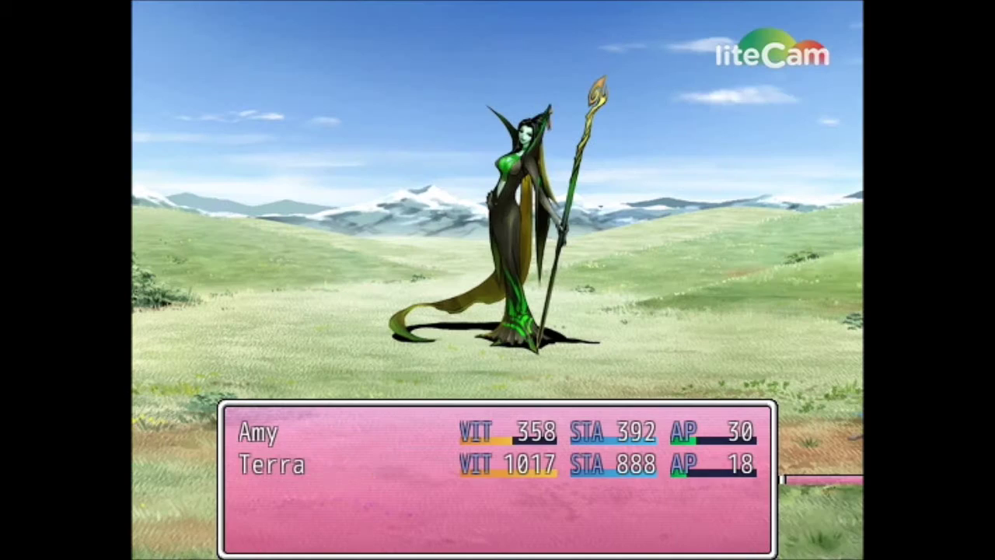